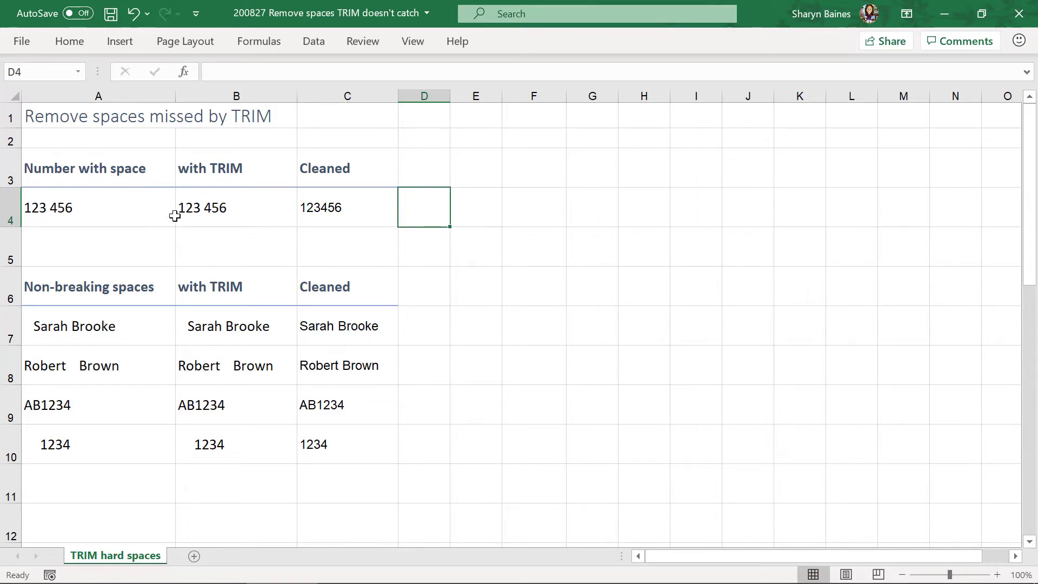
- Check B4's TRIM formula for 123 456 without changing it, then return to A4
click(222, 209)
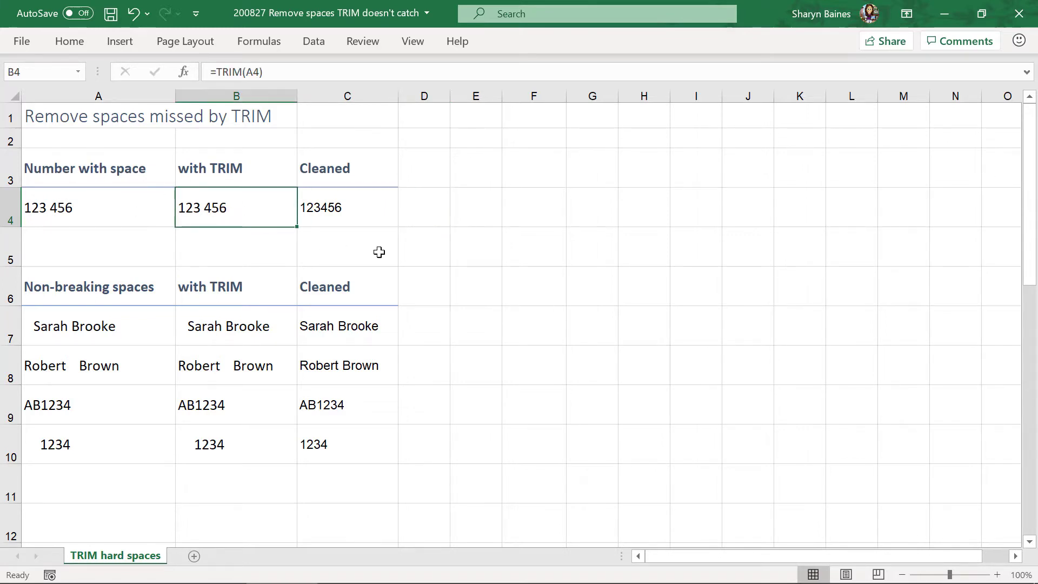
double_click(245, 211)
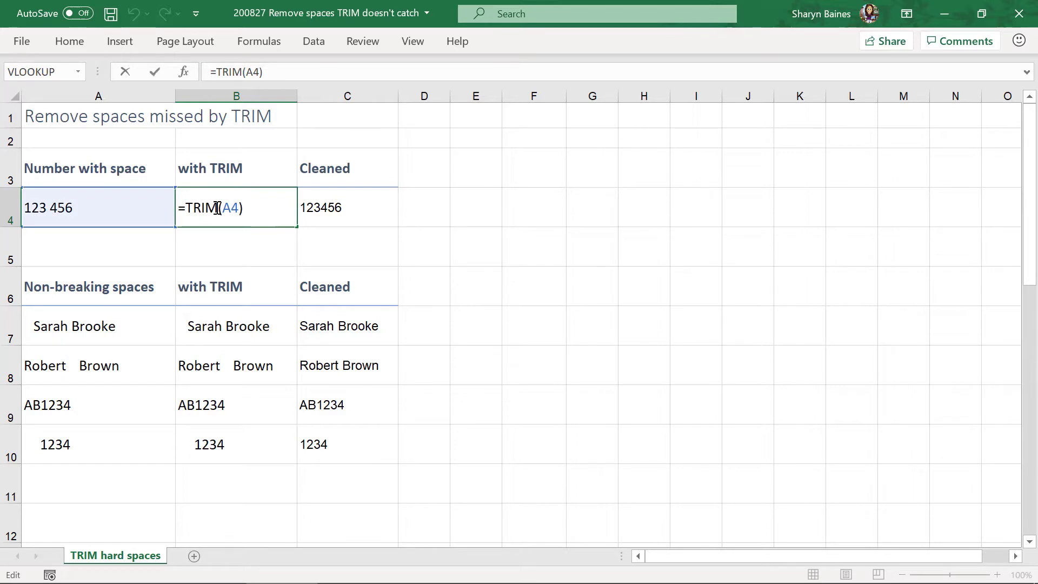
key(Escape)
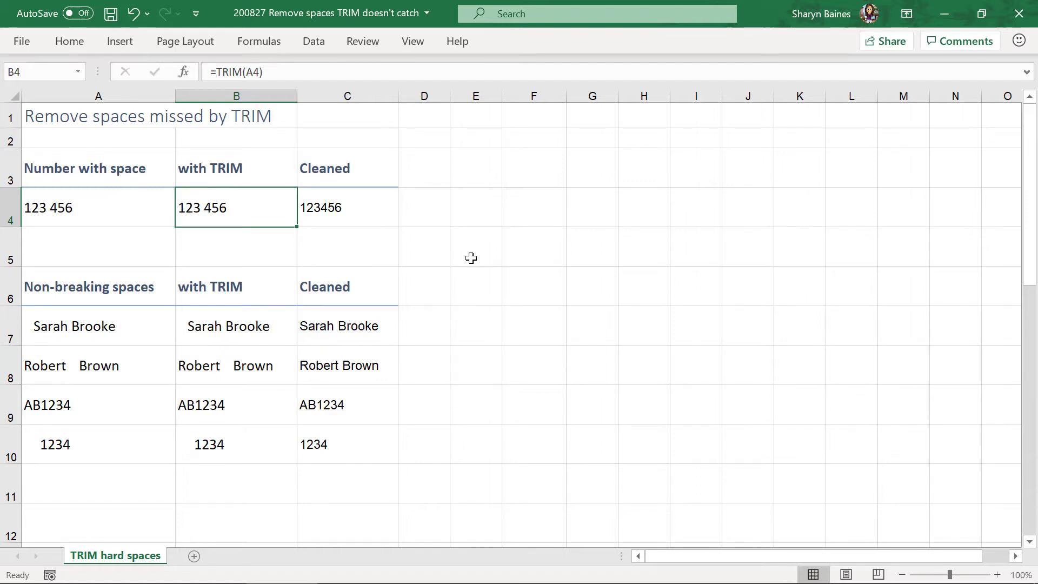
key(Left)
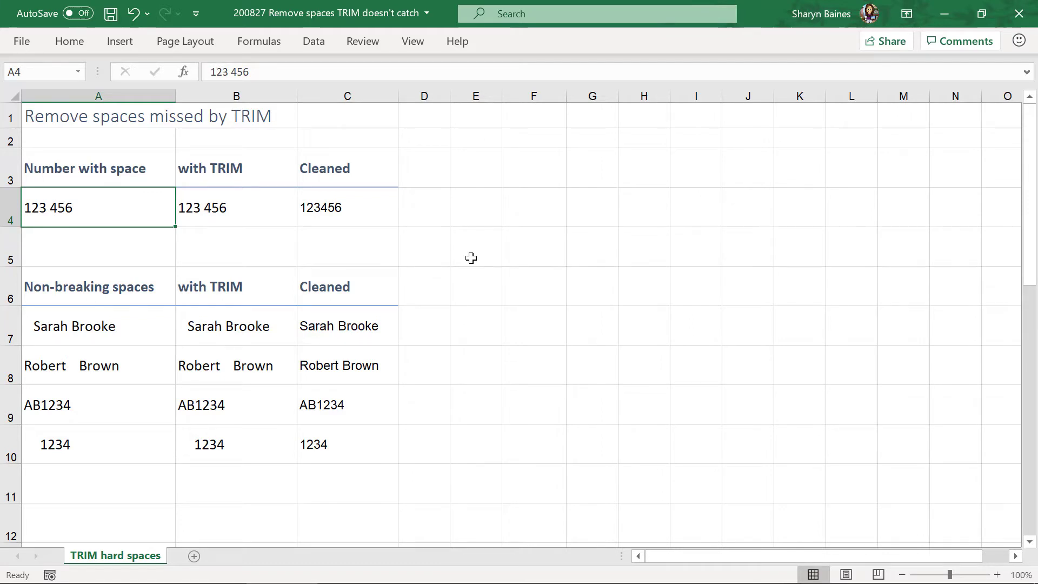
- Remove the space from 123 456 in A4 with Find and Replace, leaving Replace with empty
key(ctrl+h)
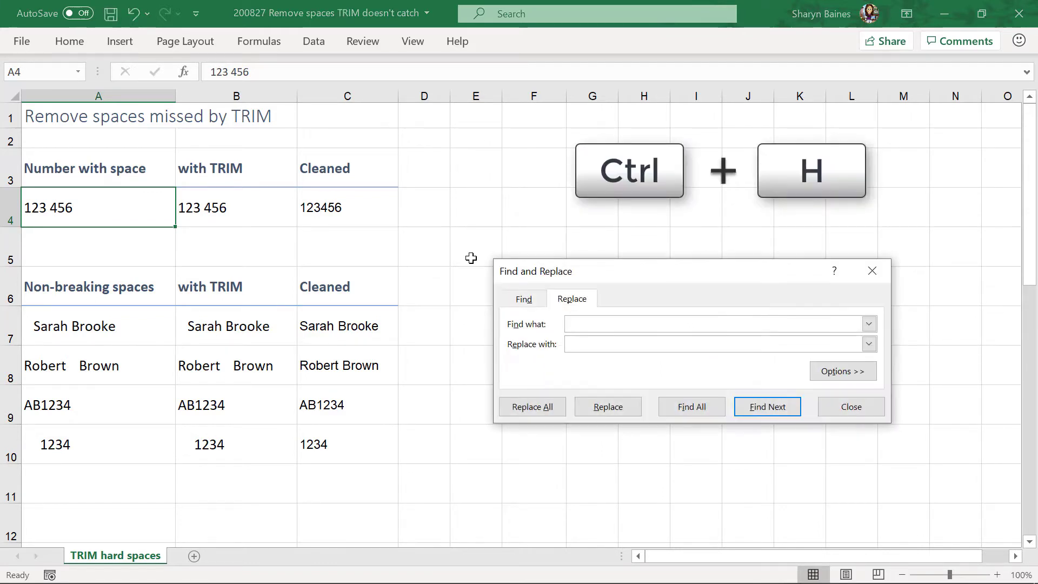
drag(708, 271, 619, 205)
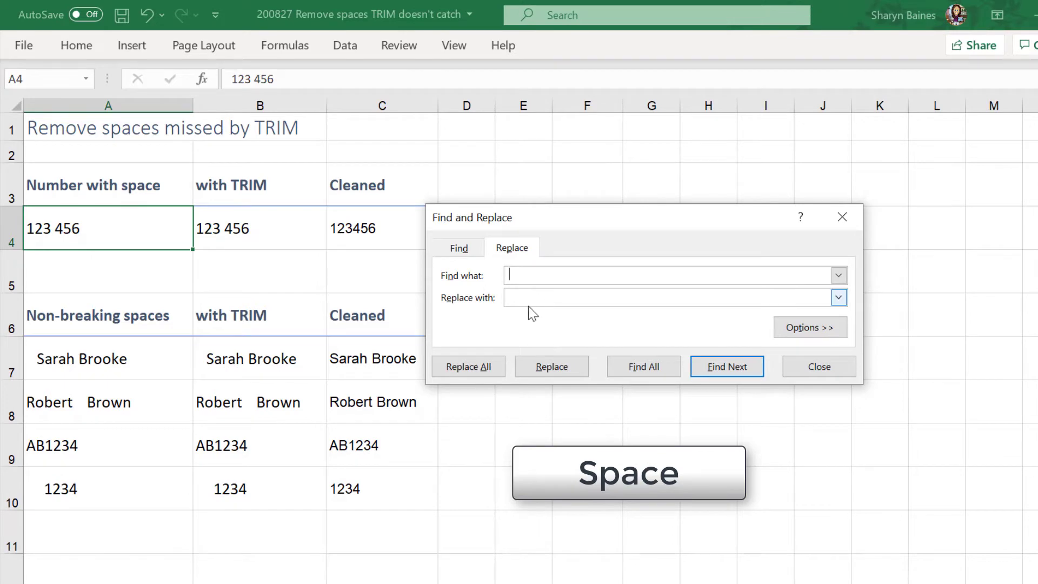
click(512, 299)
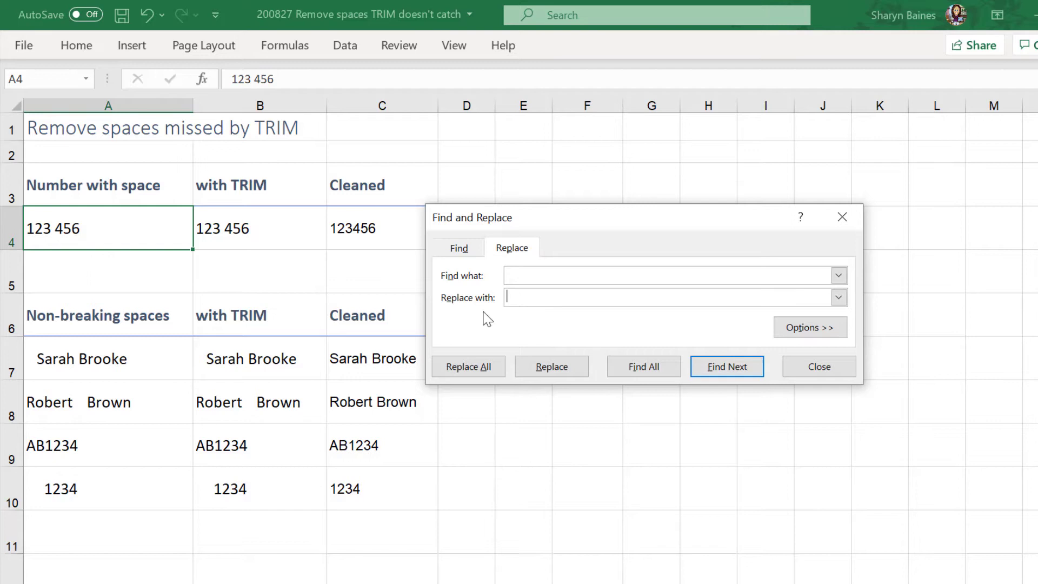
click(554, 366)
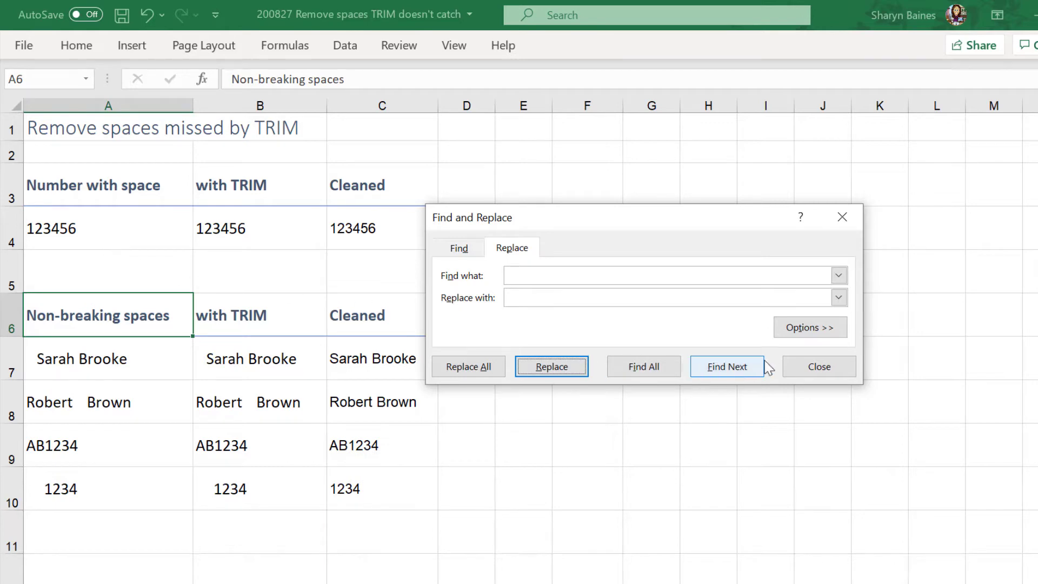
click(804, 372)
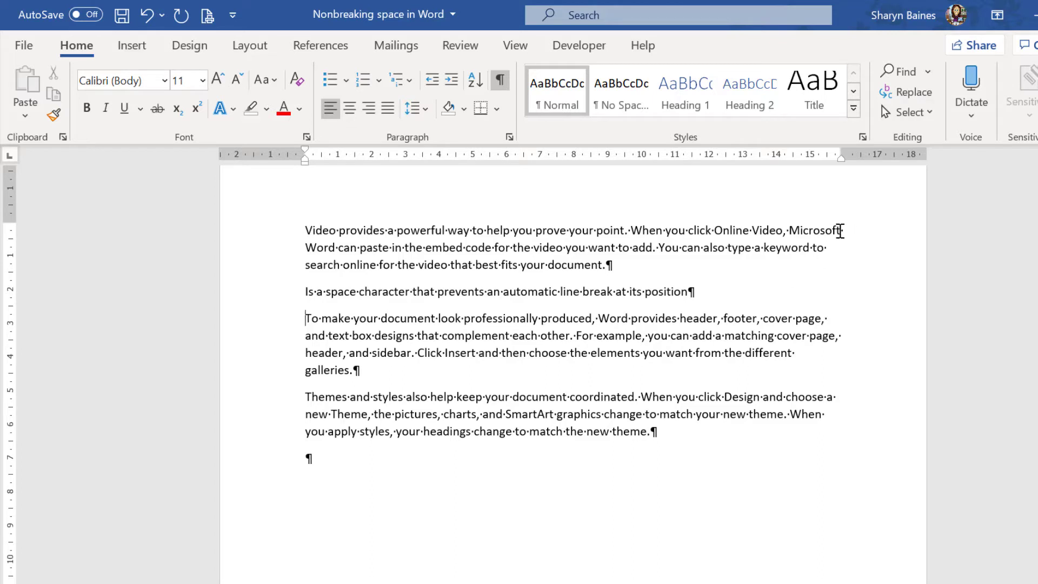
- Replace the space after 'Microsoft' with a nonbreaking space (Ctrl+Shift+Space) so 'Microsoft Word' stays together
drag(843, 230, 839, 230)
key(ctrl+shift+space)
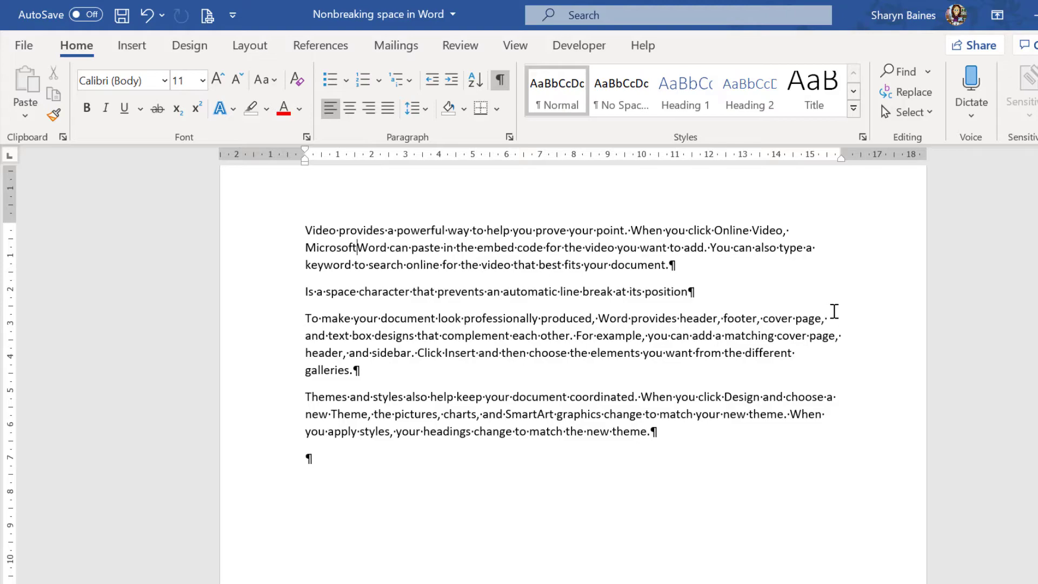
key(ctrl+shift+space)
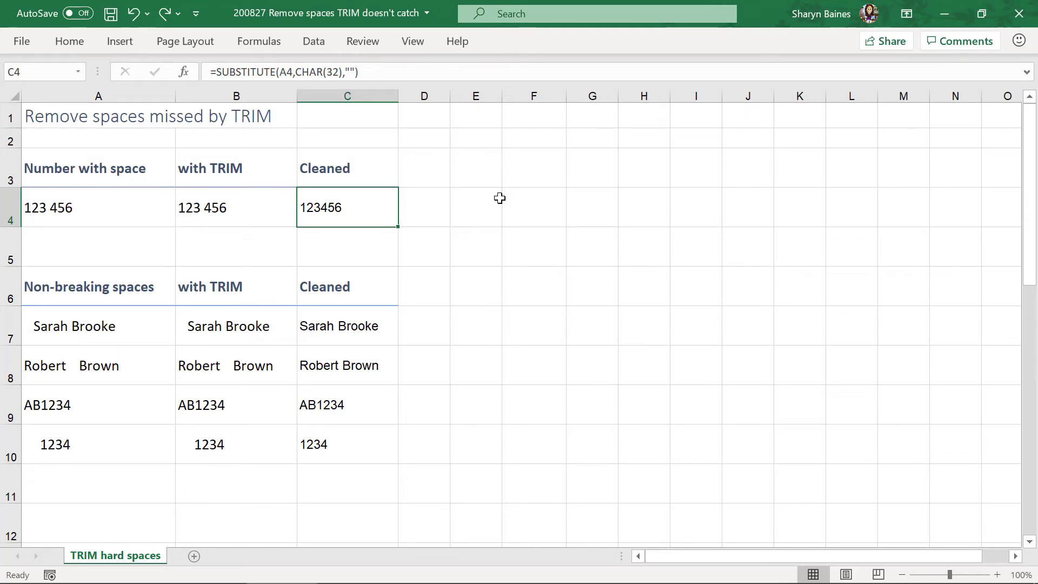
- Copy the non-breaking space between the first and last name in A7's text from the formula bar
click(95, 320)
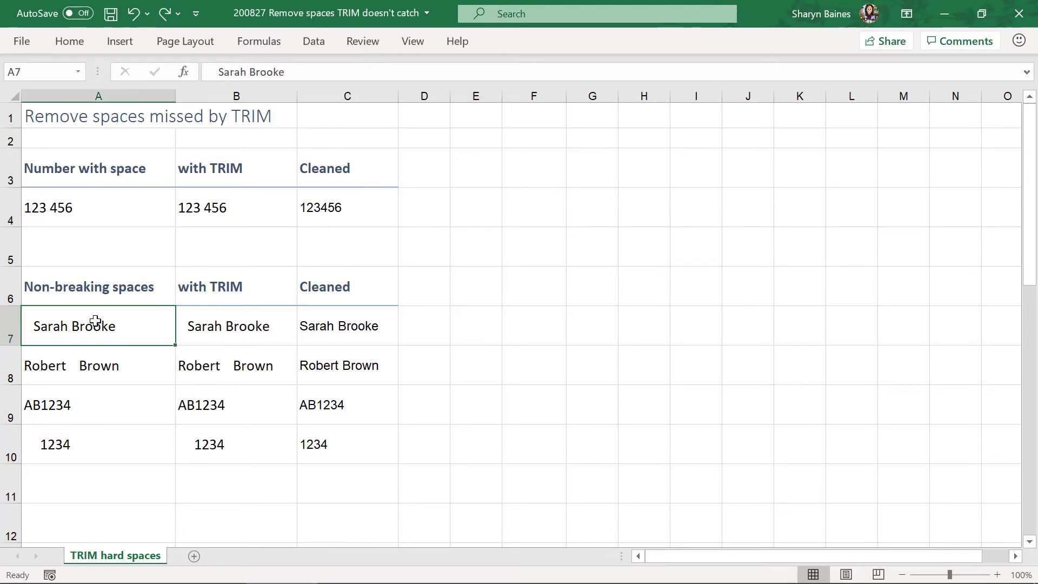
click(220, 72)
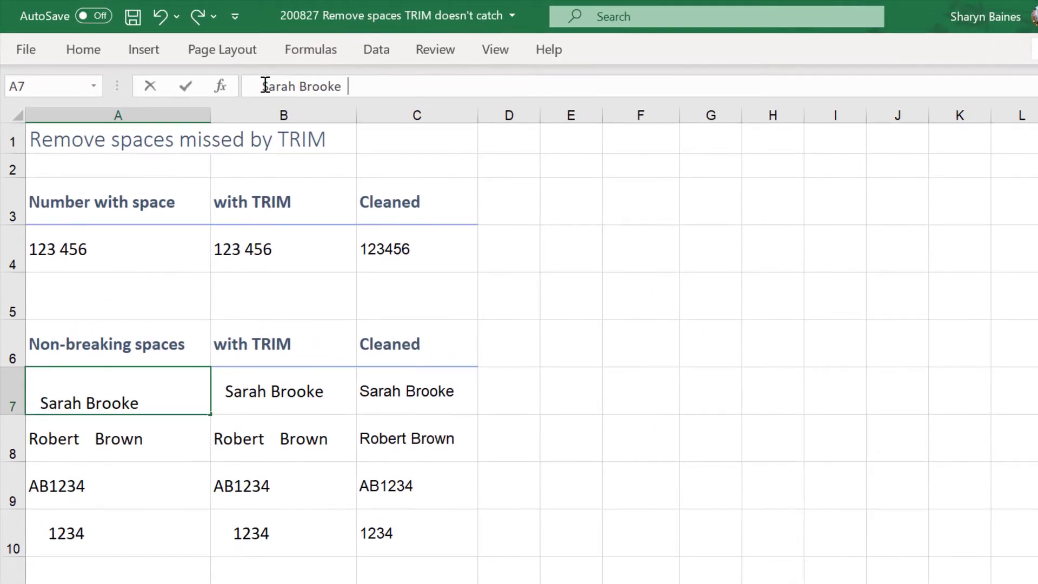
drag(263, 86, 239, 88)
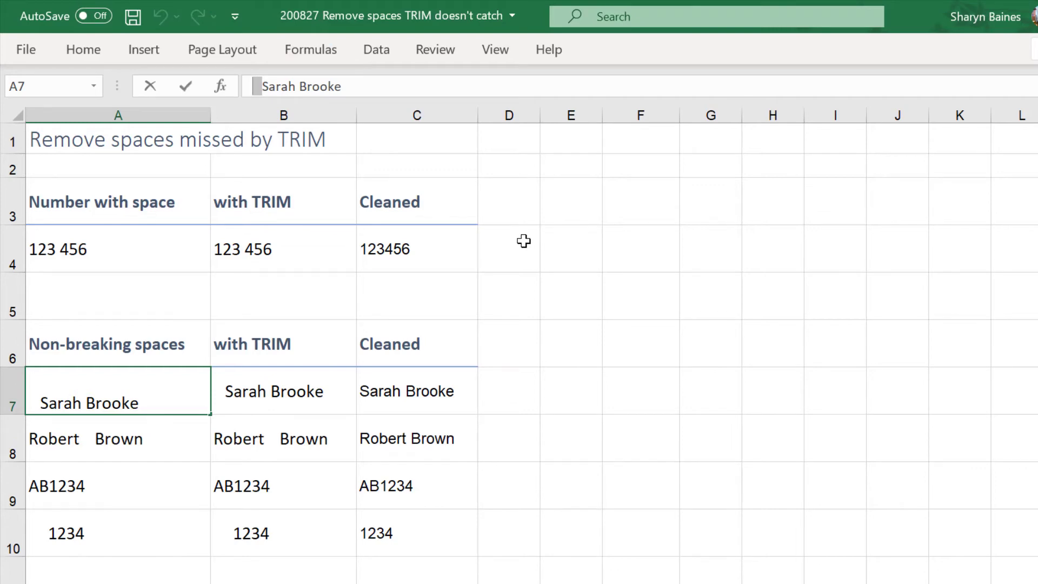
drag(296, 87, 301, 86)
drag(297, 86, 300, 86)
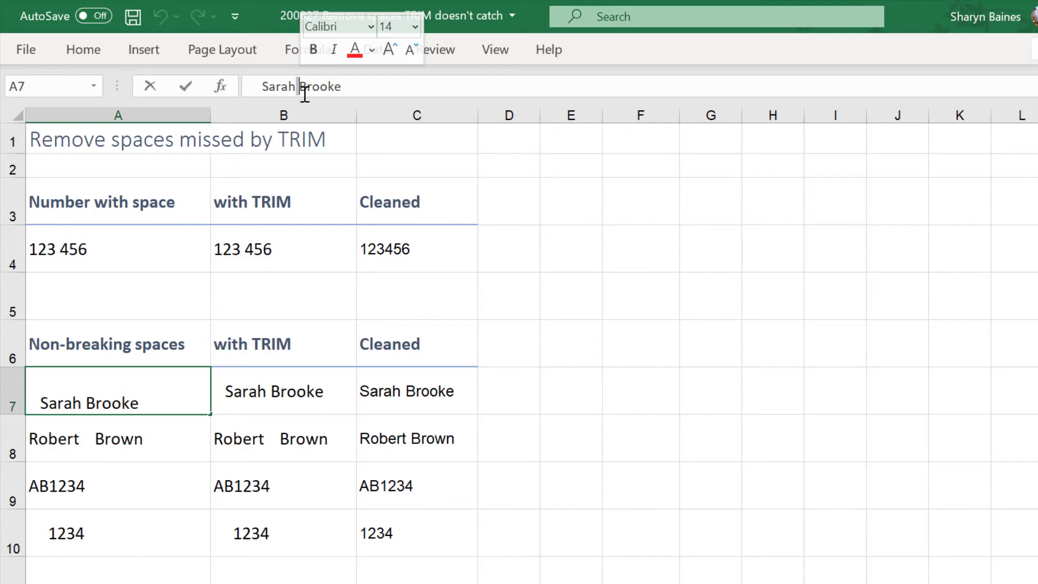
key(ctrl+c)
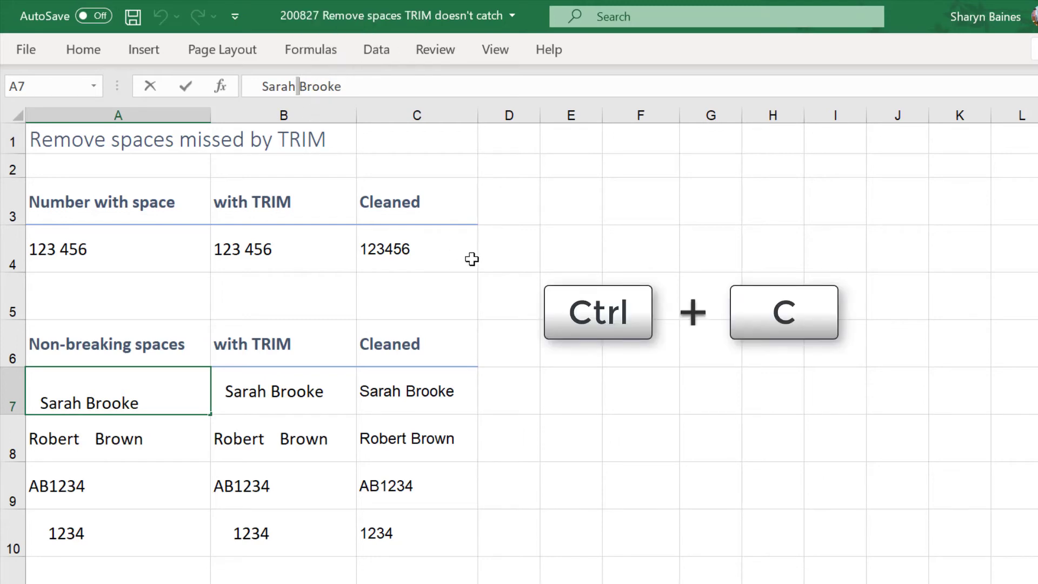
key(Escape)
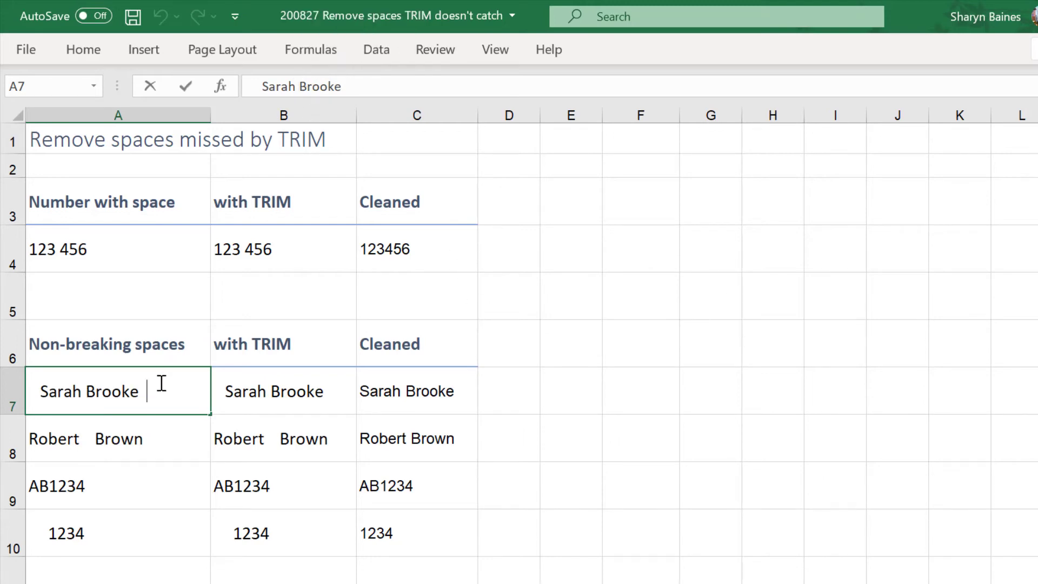
click(132, 461)
- In A7:A10, Replace All the pasted non-breaking space with an ordinary space (16 replacements)
drag(139, 394, 130, 529)
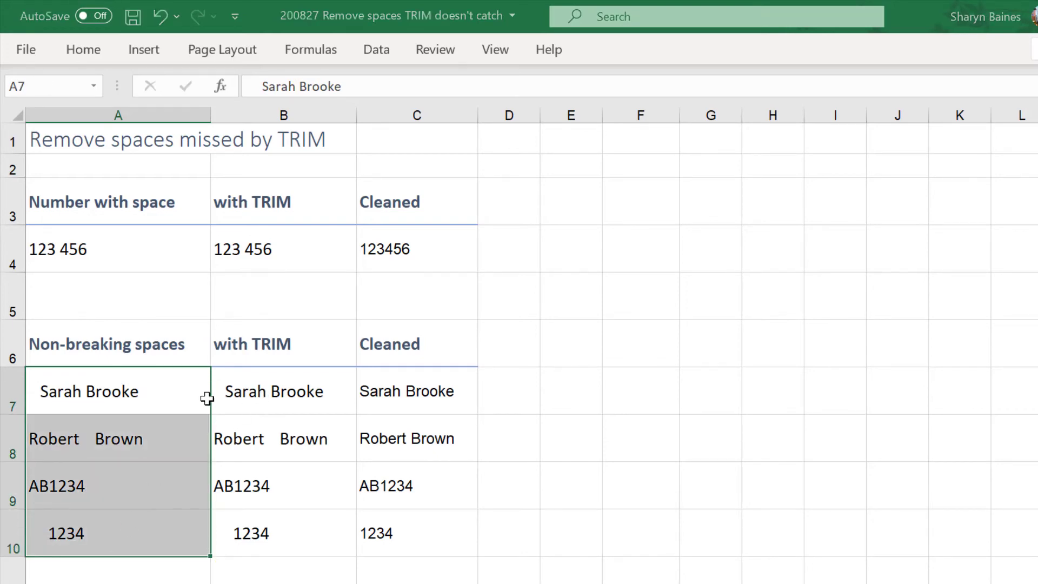
key(ctrl+h)
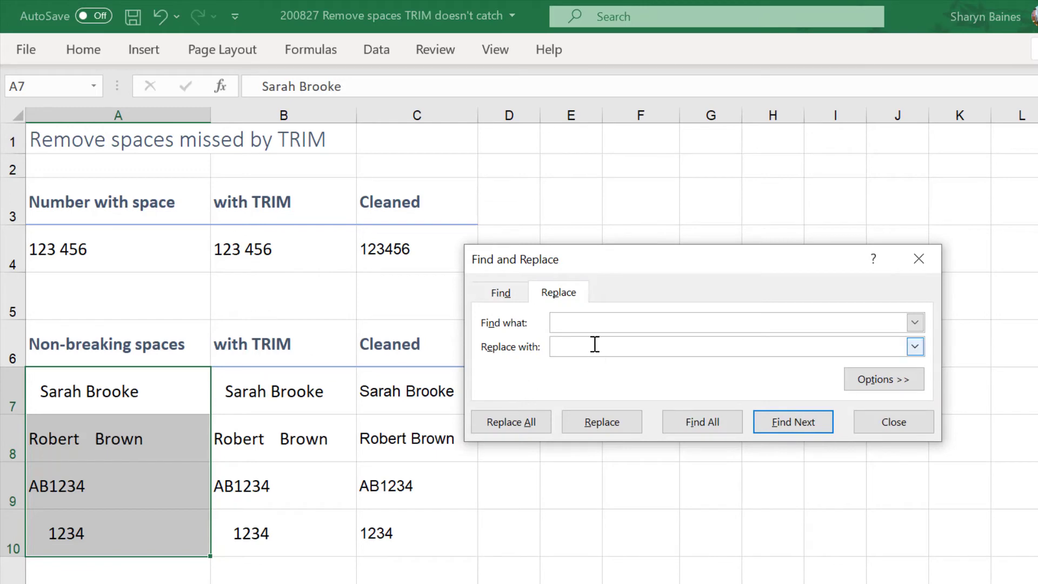
click(578, 324)
key(ctrl+v)
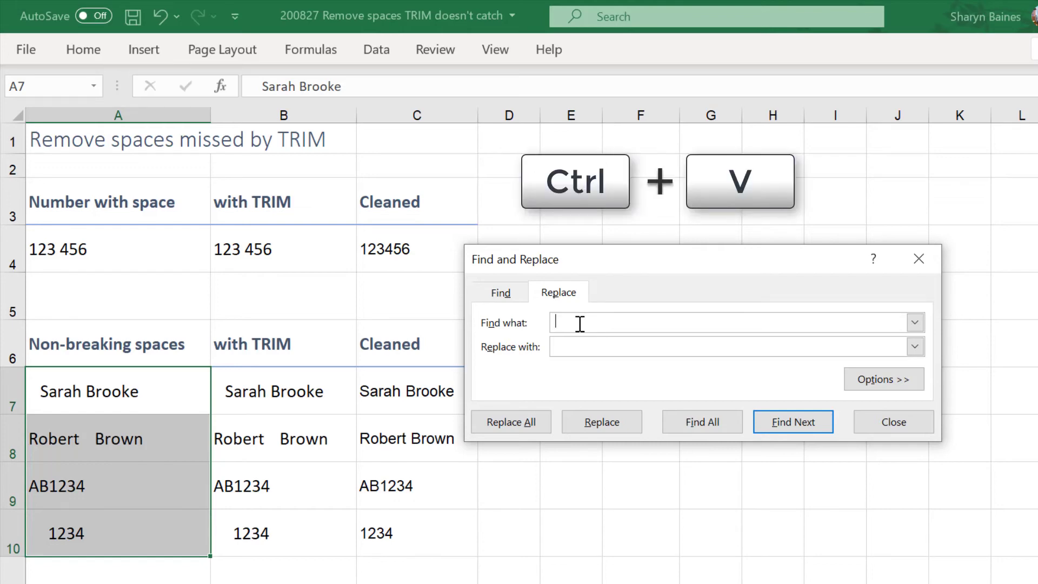
click(557, 346)
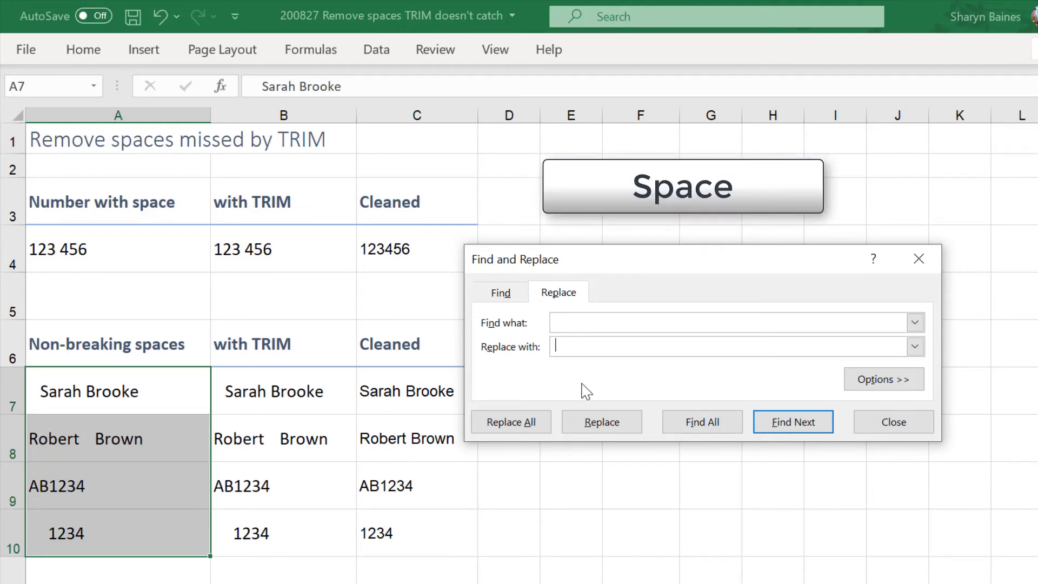
click(527, 429)
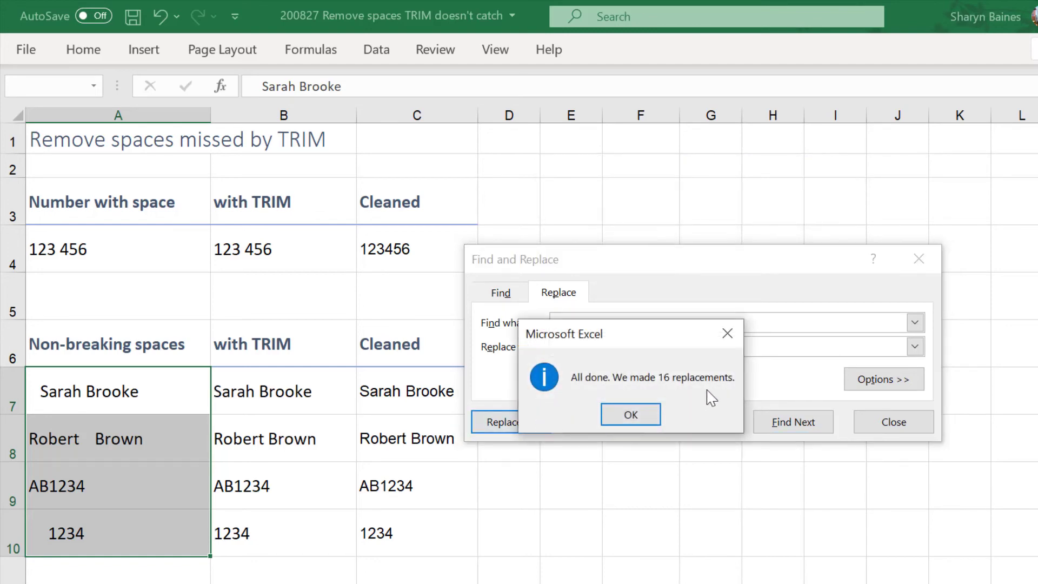
click(645, 418)
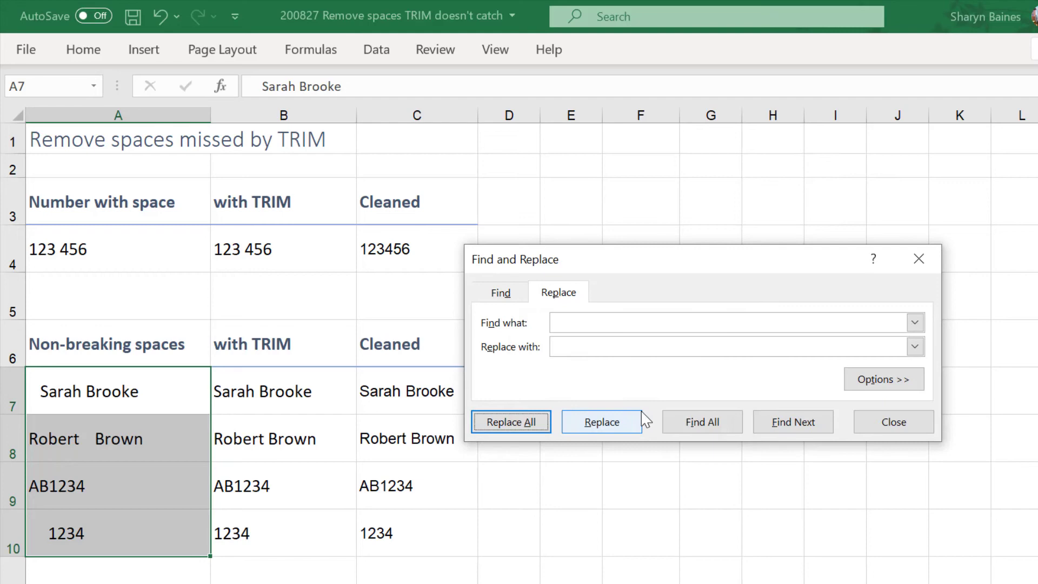
click(874, 433)
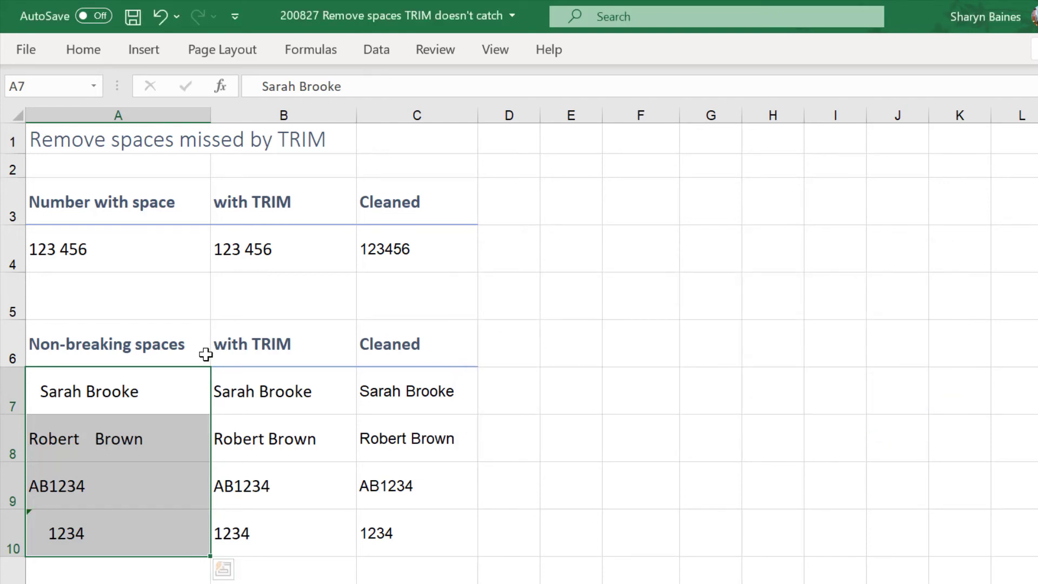
click(272, 395)
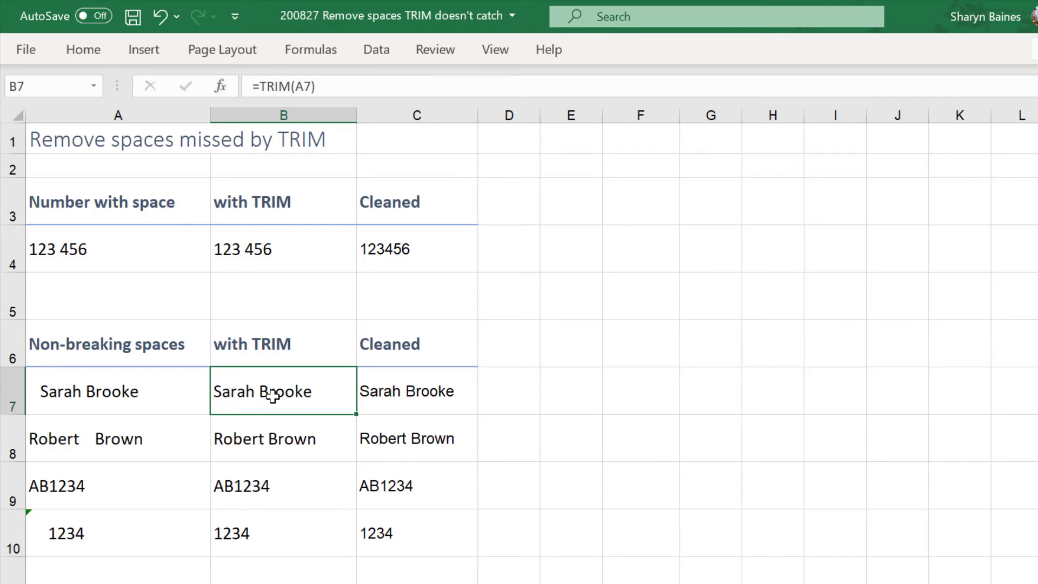
click(160, 17)
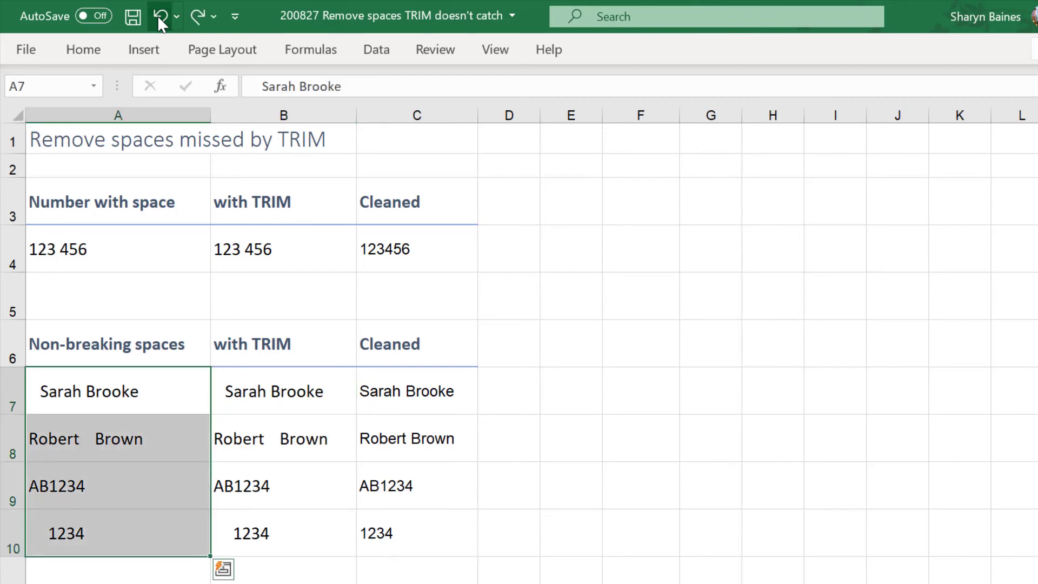
click(196, 17)
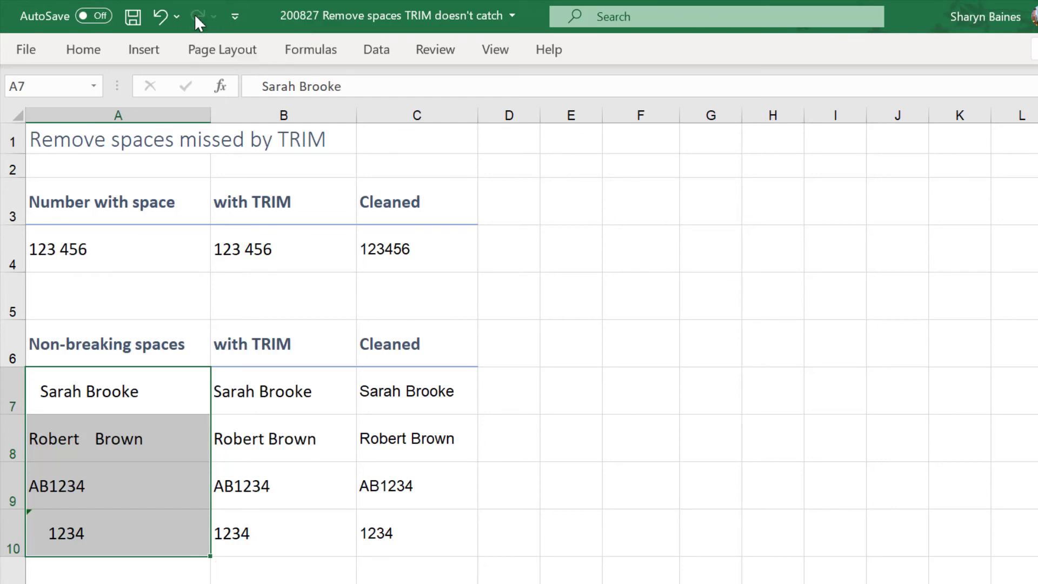